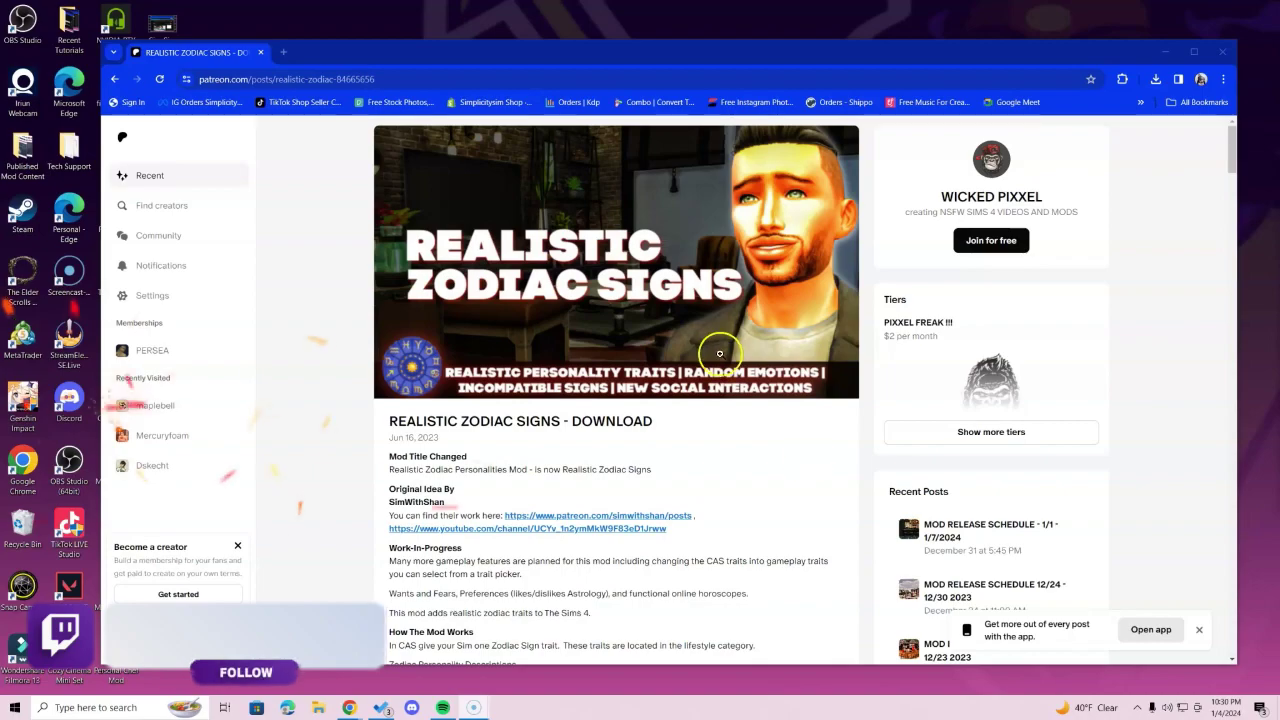
- Download 'Realistic Zodiac Personalities Mod.zip' from the post's How To Install section, then dismiss the downloads bubble
scroll(722, 479, "down", 5)
scroll(722, 479, "down", 20)
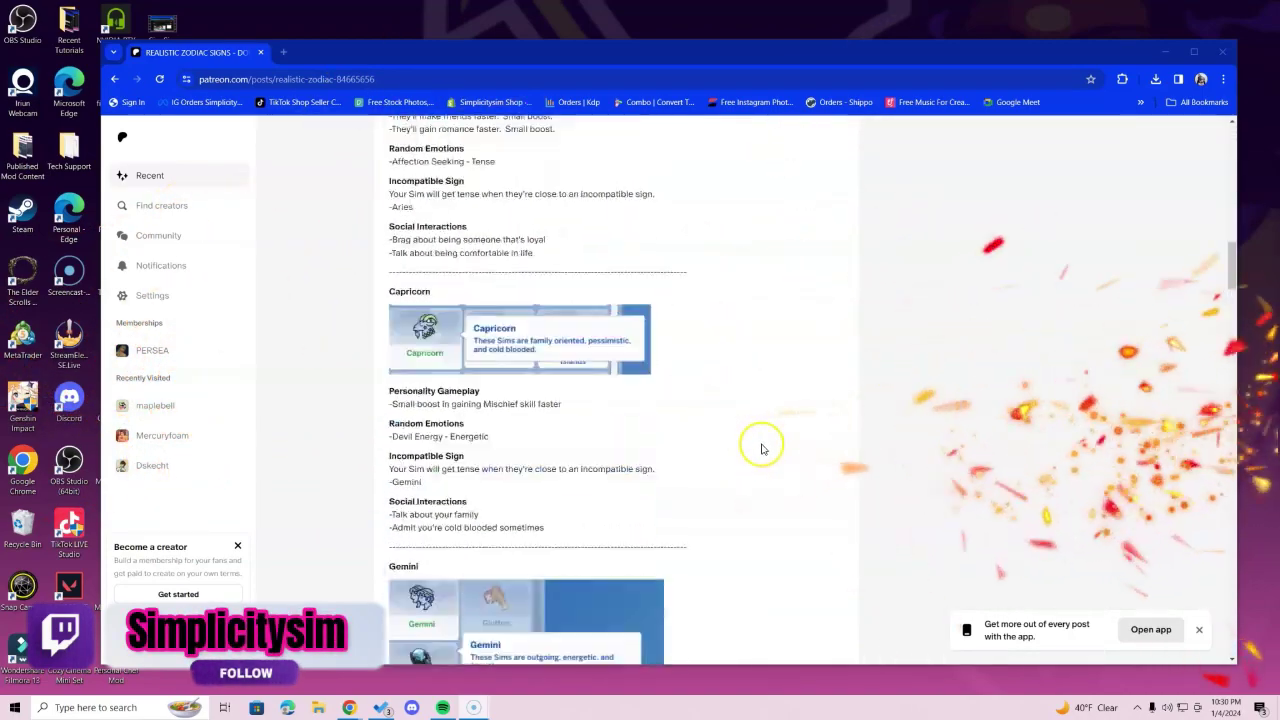
scroll(725, 470, "down", 20)
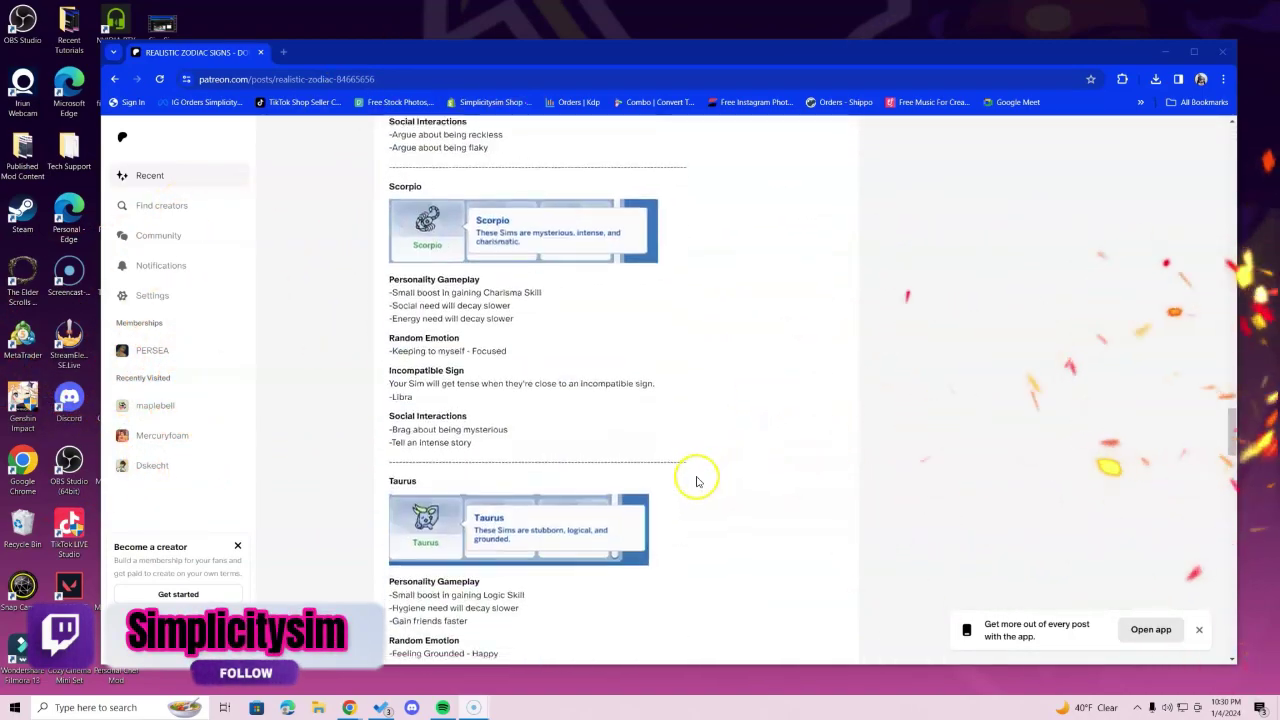
scroll(688, 472, "down", 4)
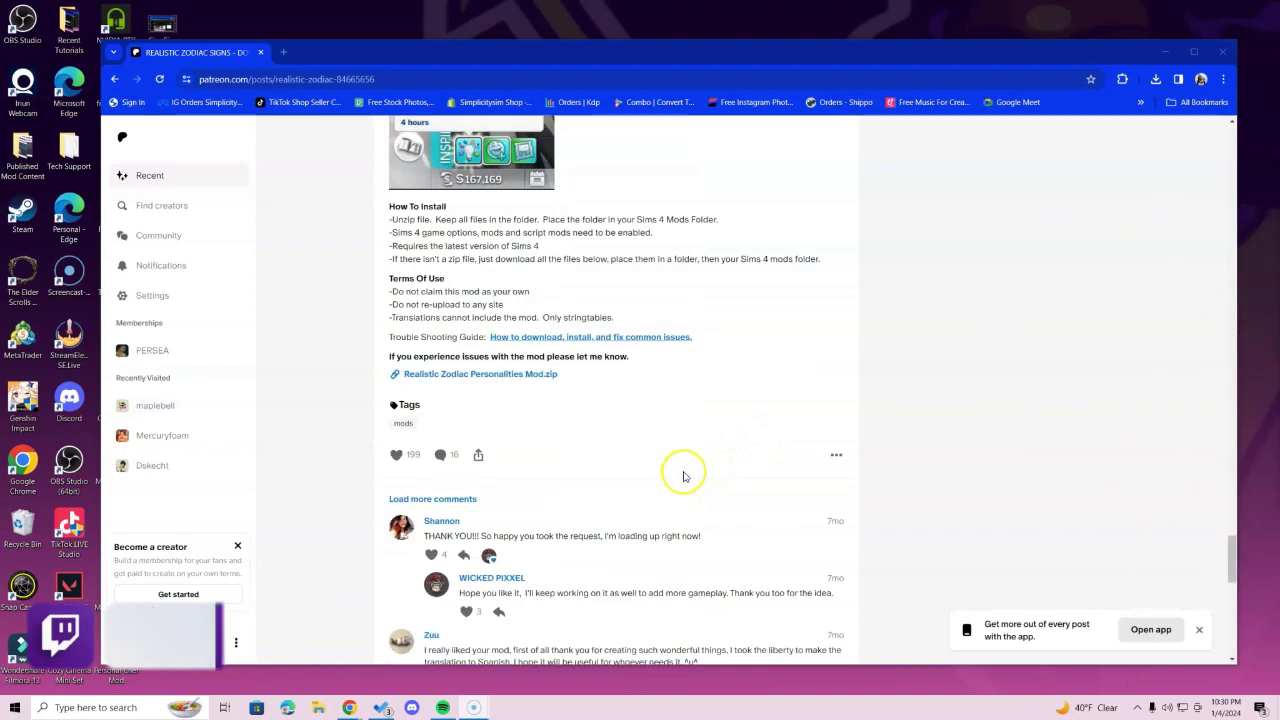
left_click(505, 376)
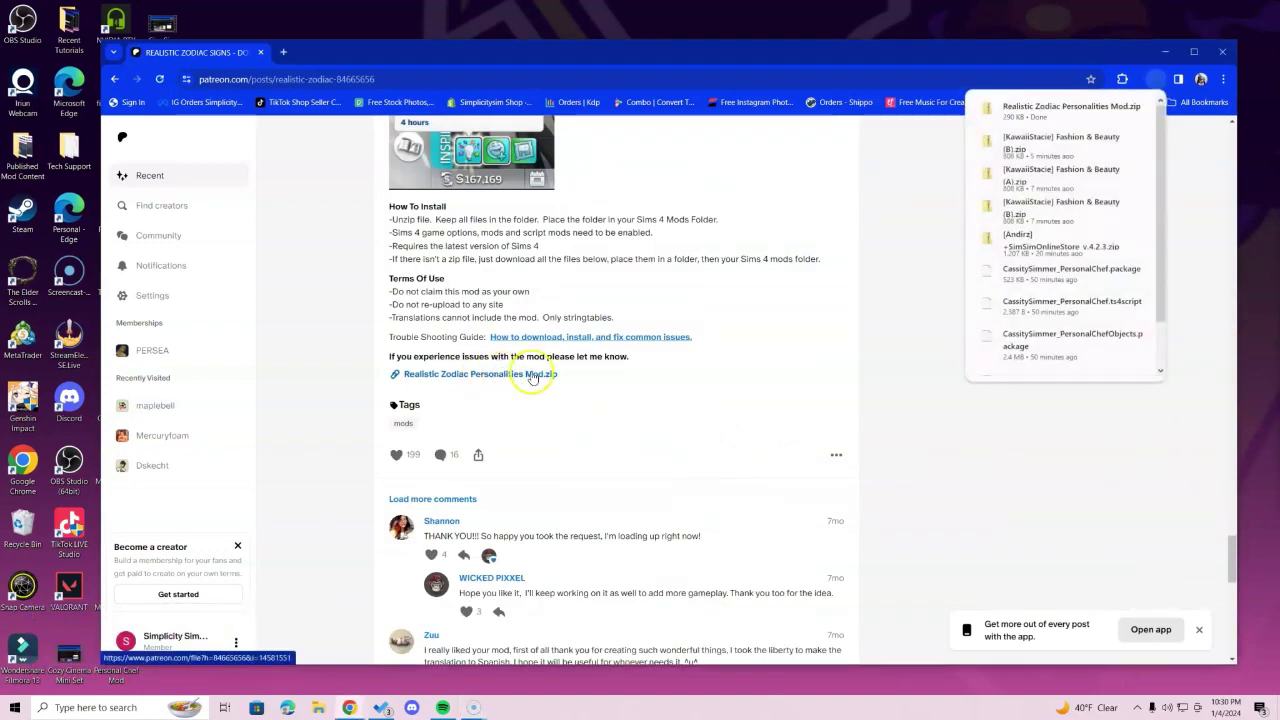
left_click(853, 388)
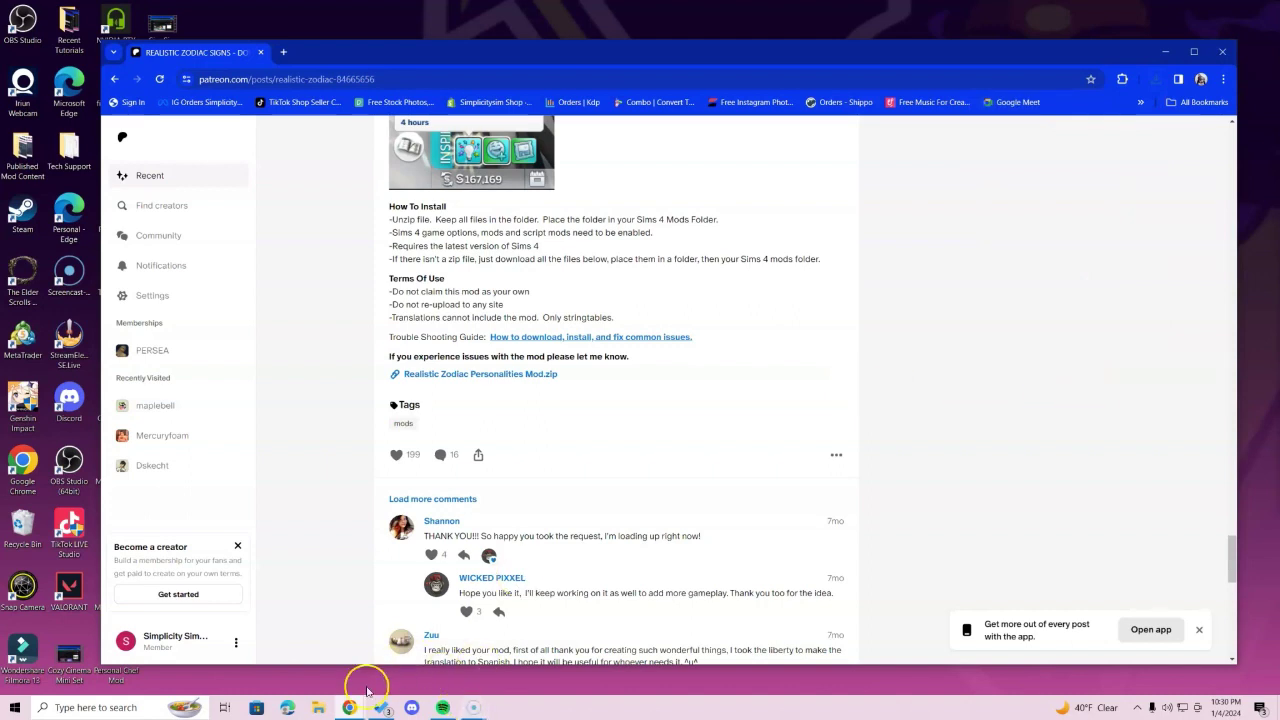
- Open Downloads in File Explorer and bring up the context menu for the Realistic Zodiac Personalities Mod zip
left_click(316, 707)
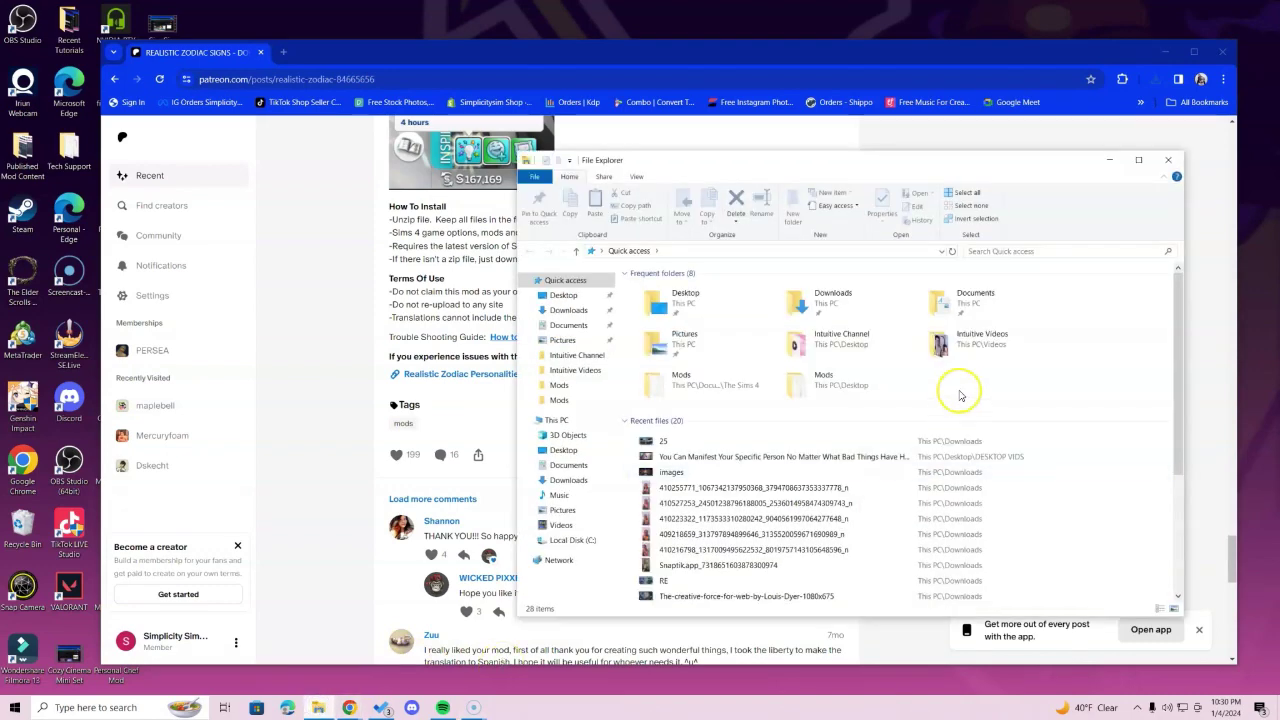
left_click_drag(874, 169, 634, 160)
double_click(628, 288)
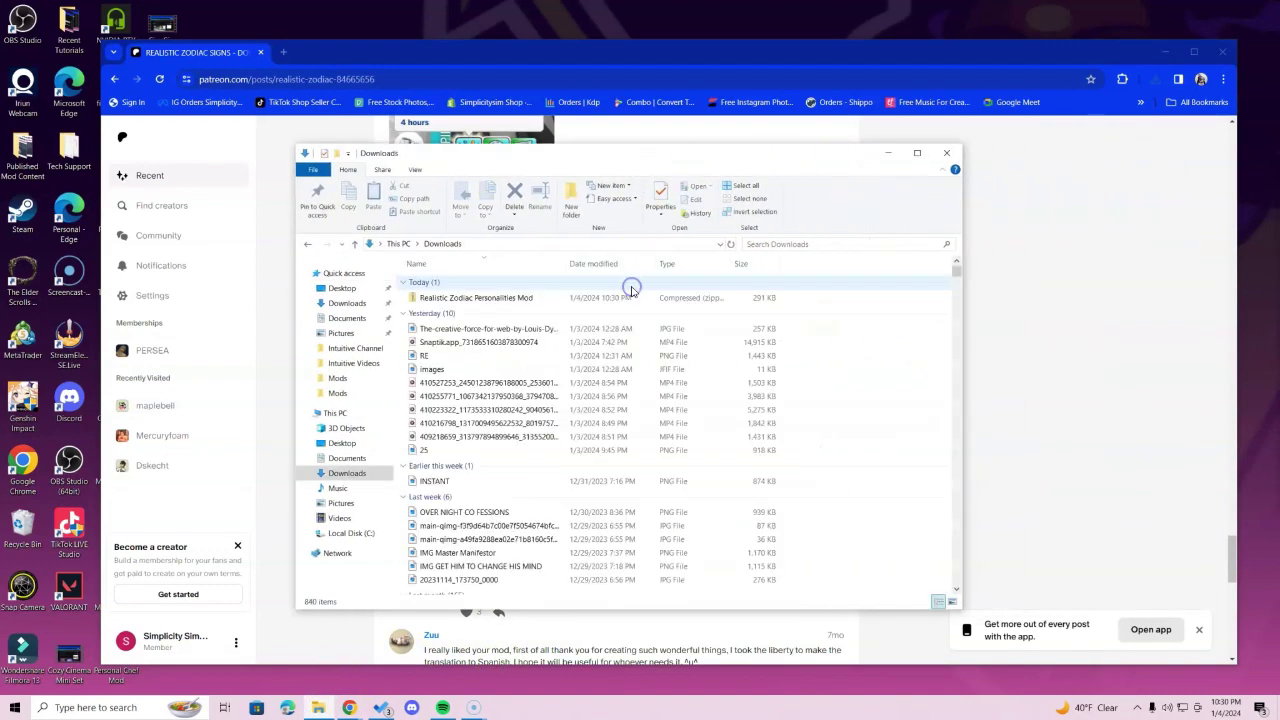
left_click(495, 300)
left_click(509, 290)
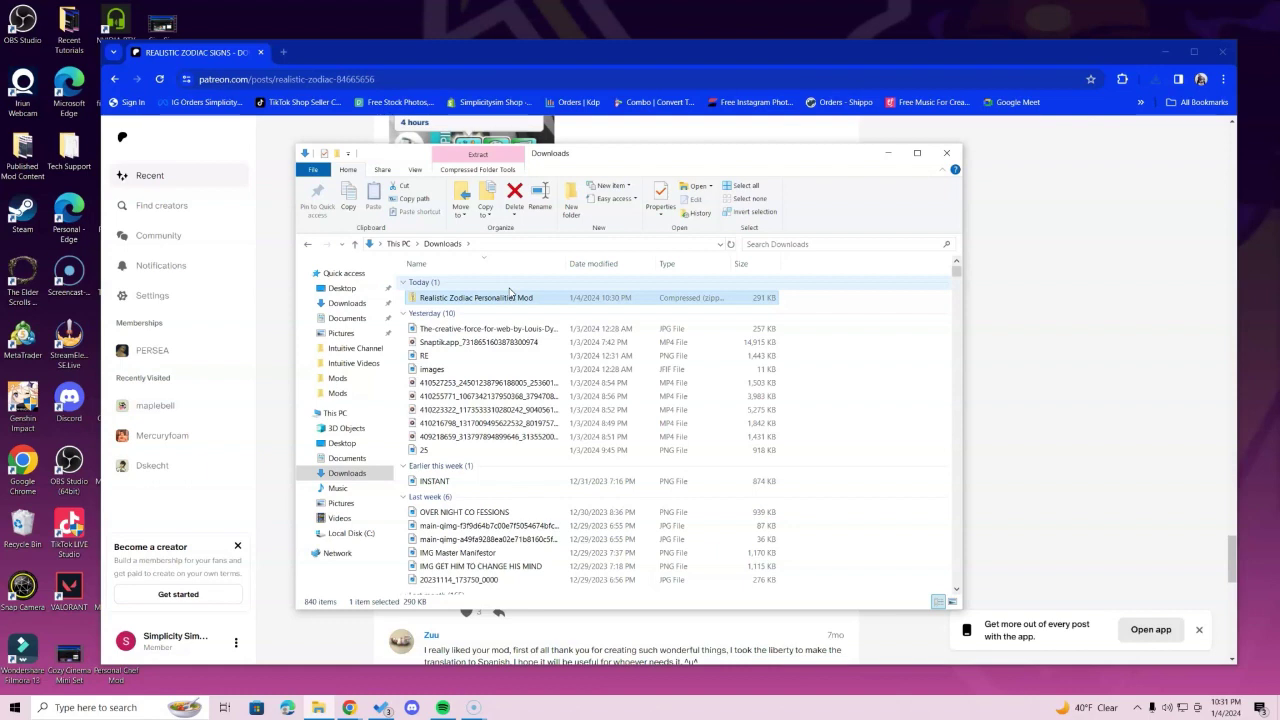
left_click(494, 302)
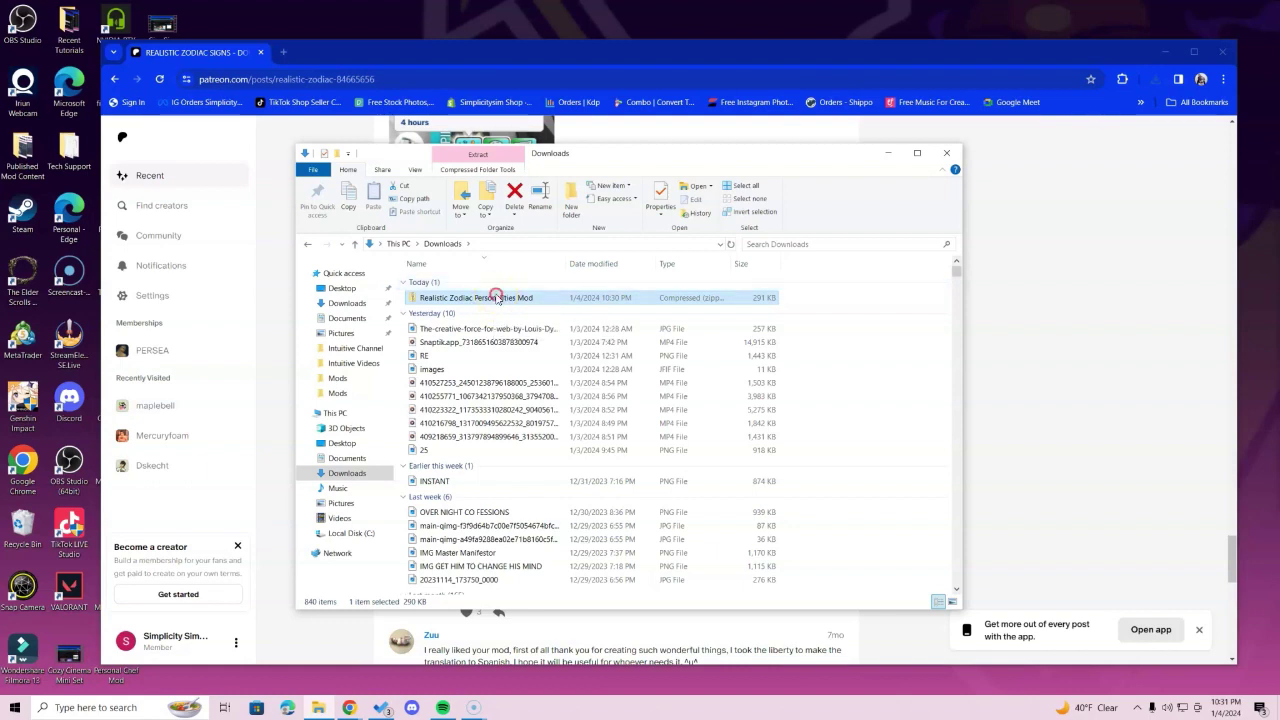
right_click(506, 297)
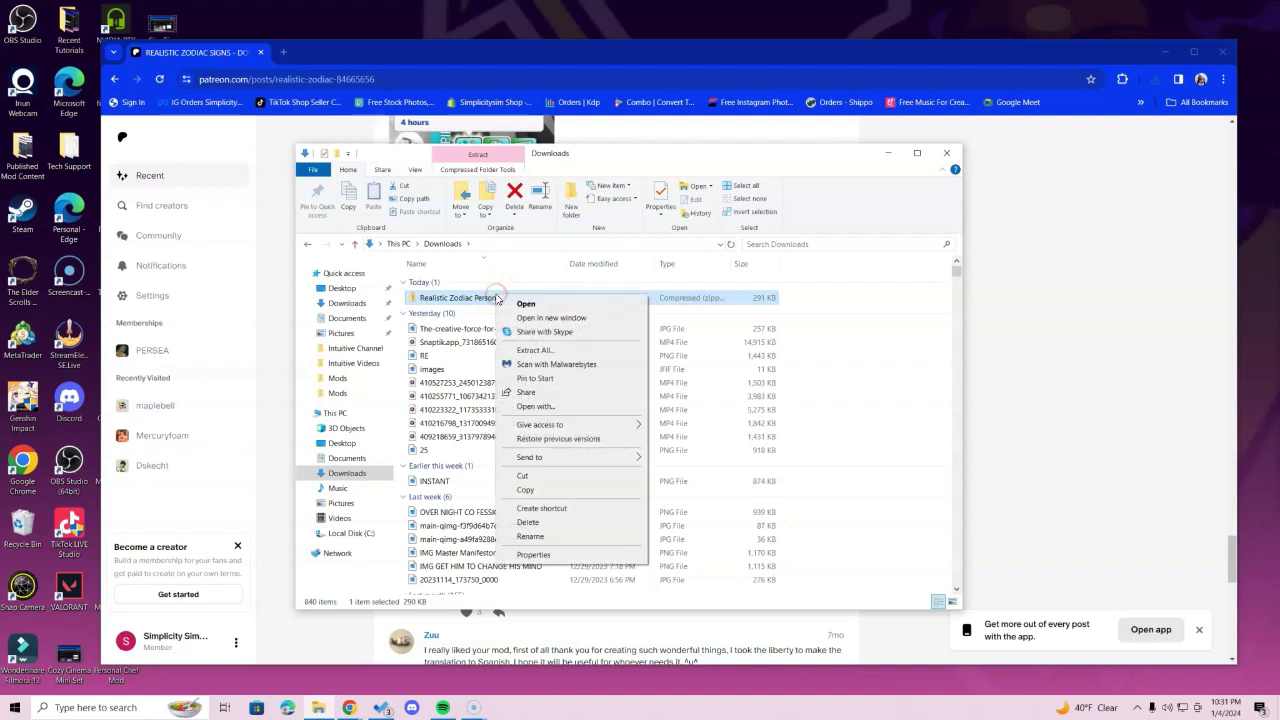
- Extract All from the zip into its suggested Downloads folder, then close the extracted-folder window
left_click(590, 351)
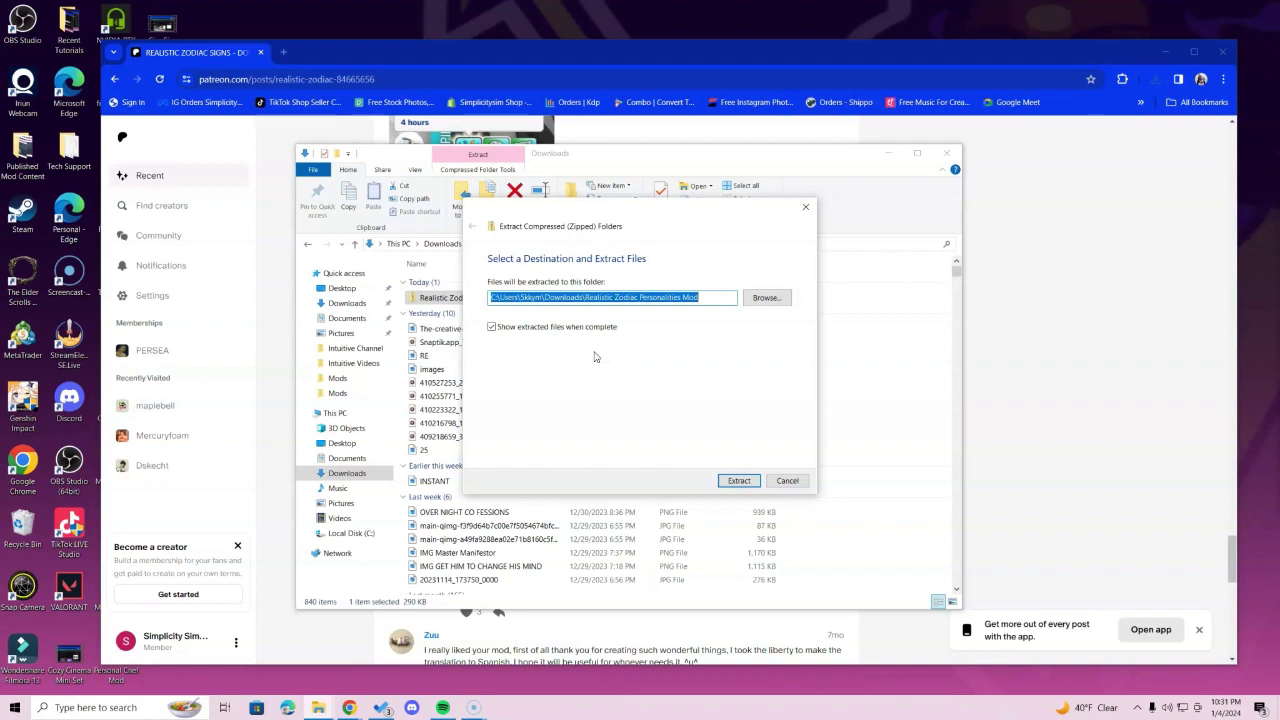
left_click(738, 480)
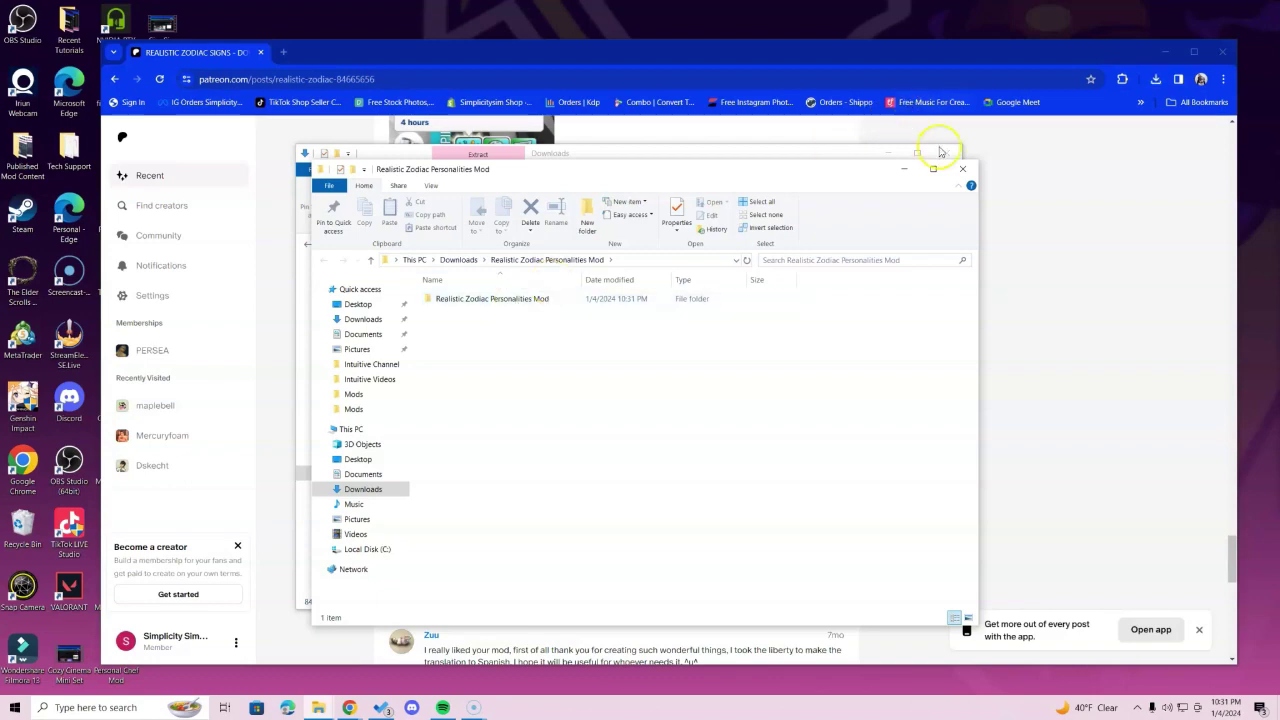
left_click(962, 168)
- Move the Downloads window to the top-left and open a second File Explorer window beside it
left_click_drag(623, 160, 340, 35)
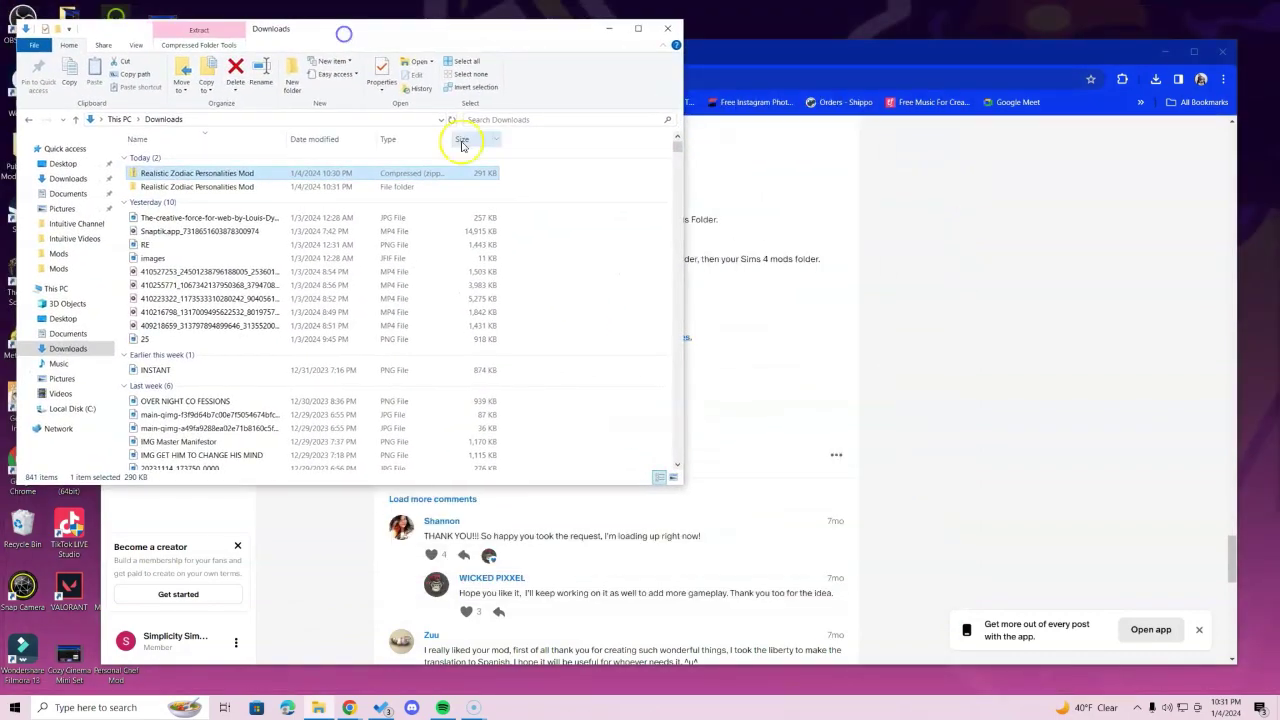
right_click(320, 707)
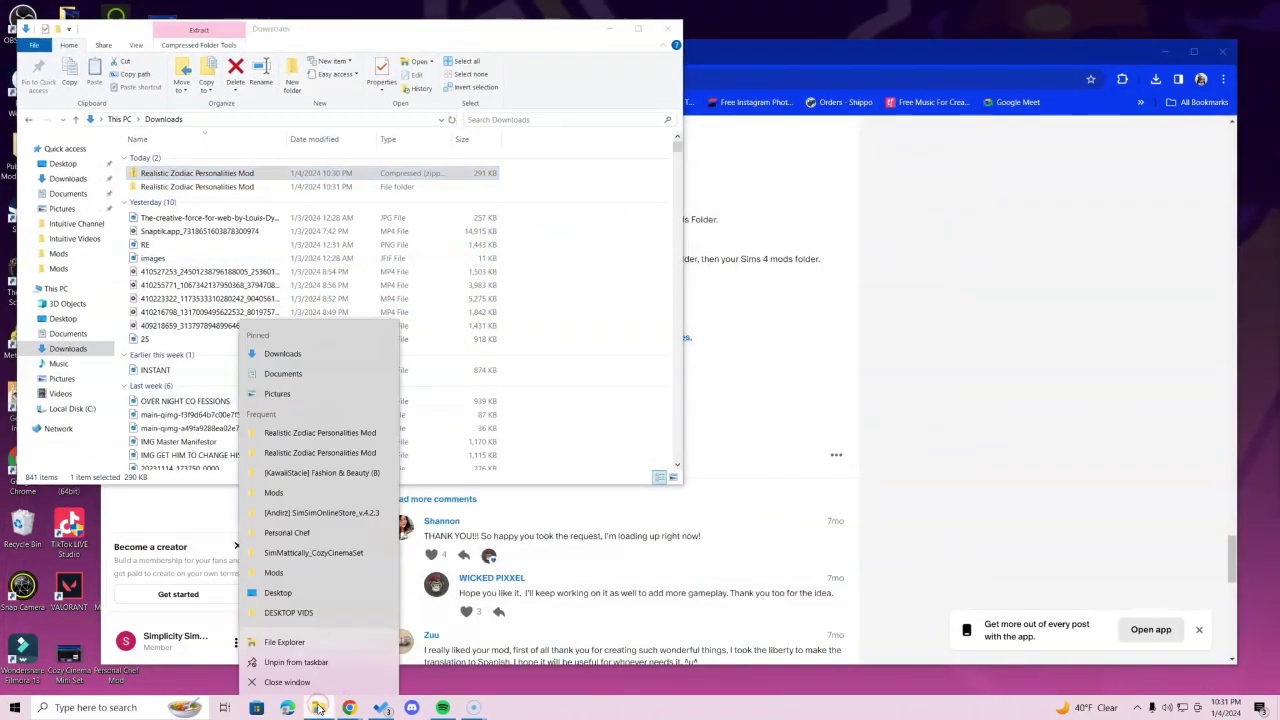
left_click(320, 642)
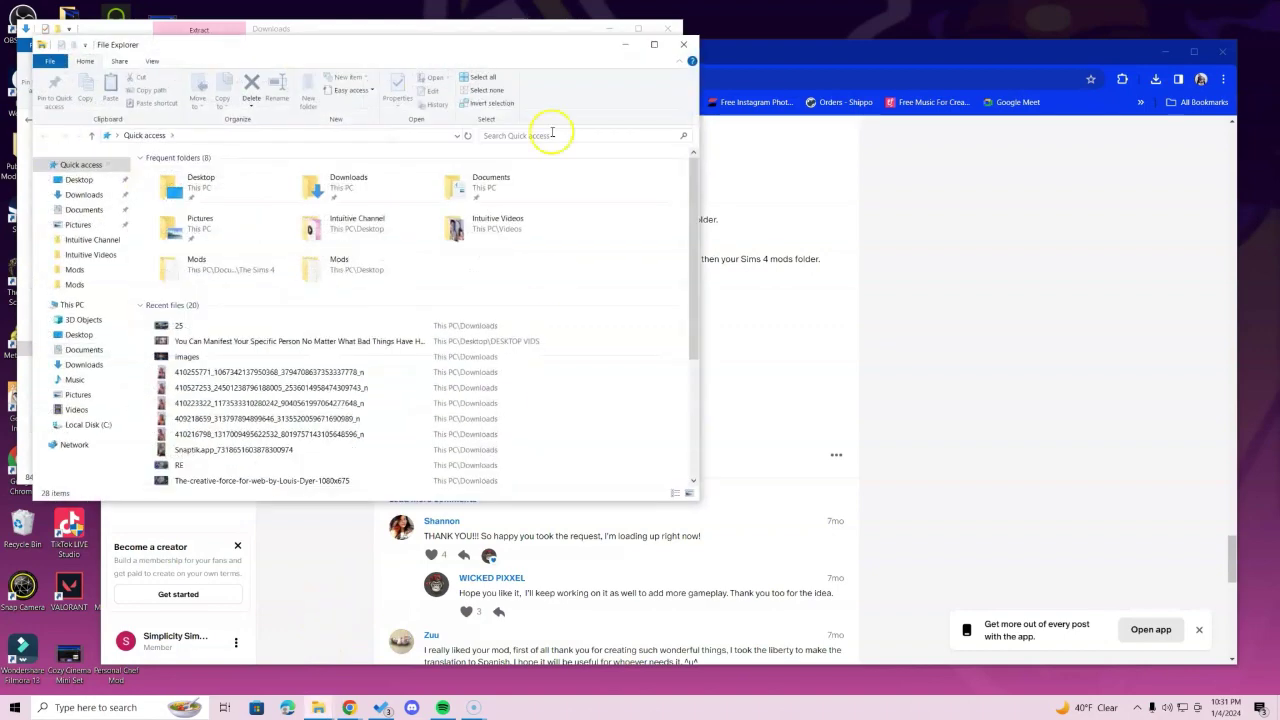
left_click_drag(481, 48, 998, 157)
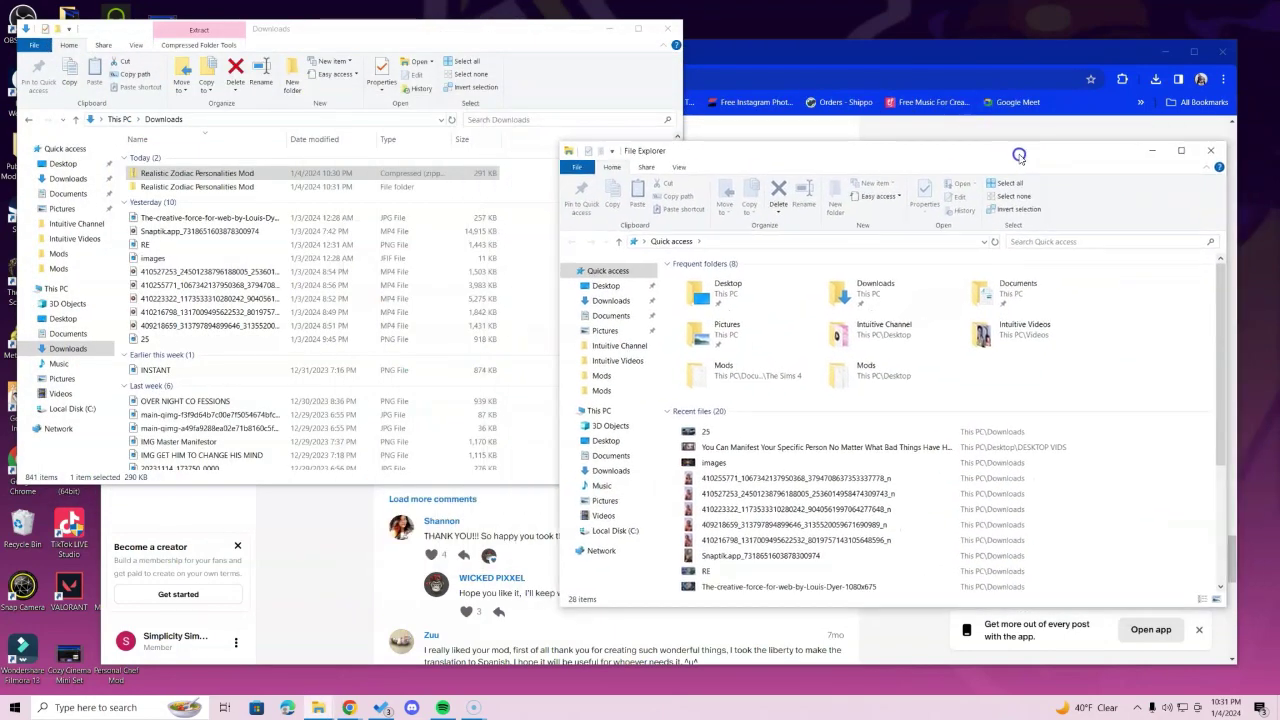
- Navigate the new window to Documents > Electronic Arts > The Sims 4 > Mods
left_click(1012, 303)
double_click(1012, 303)
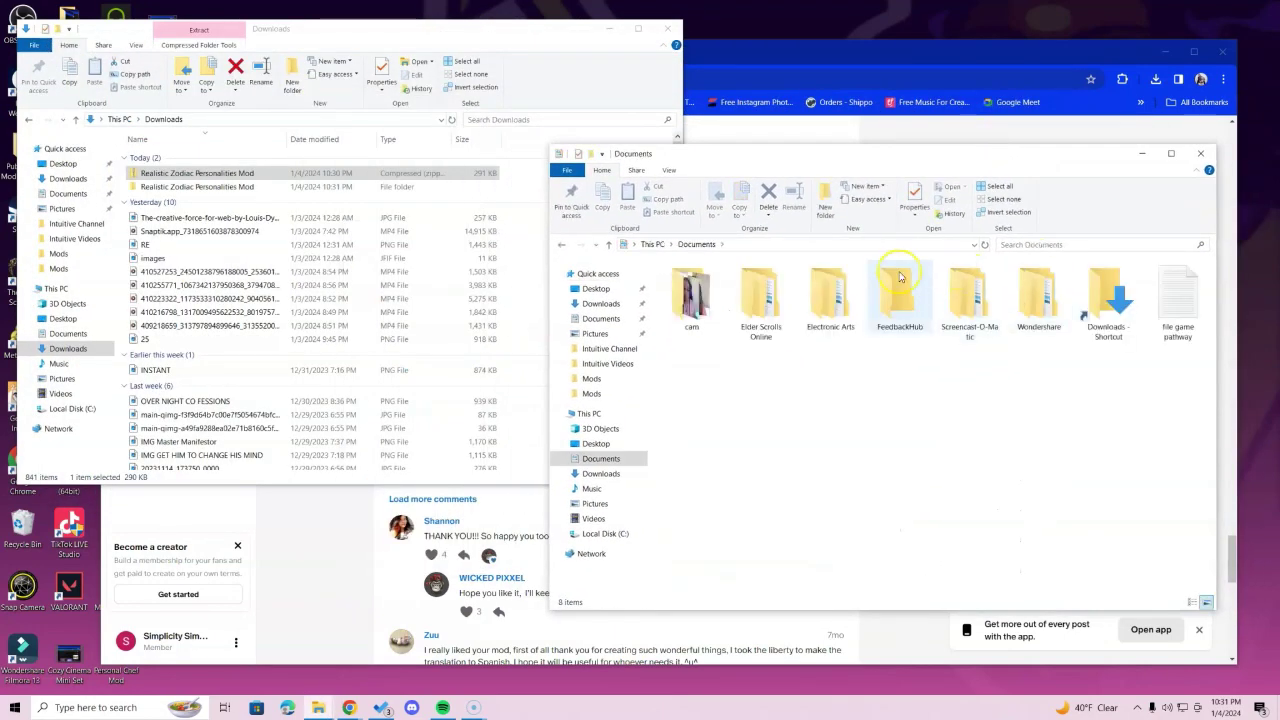
double_click(826, 305)
double_click(711, 285)
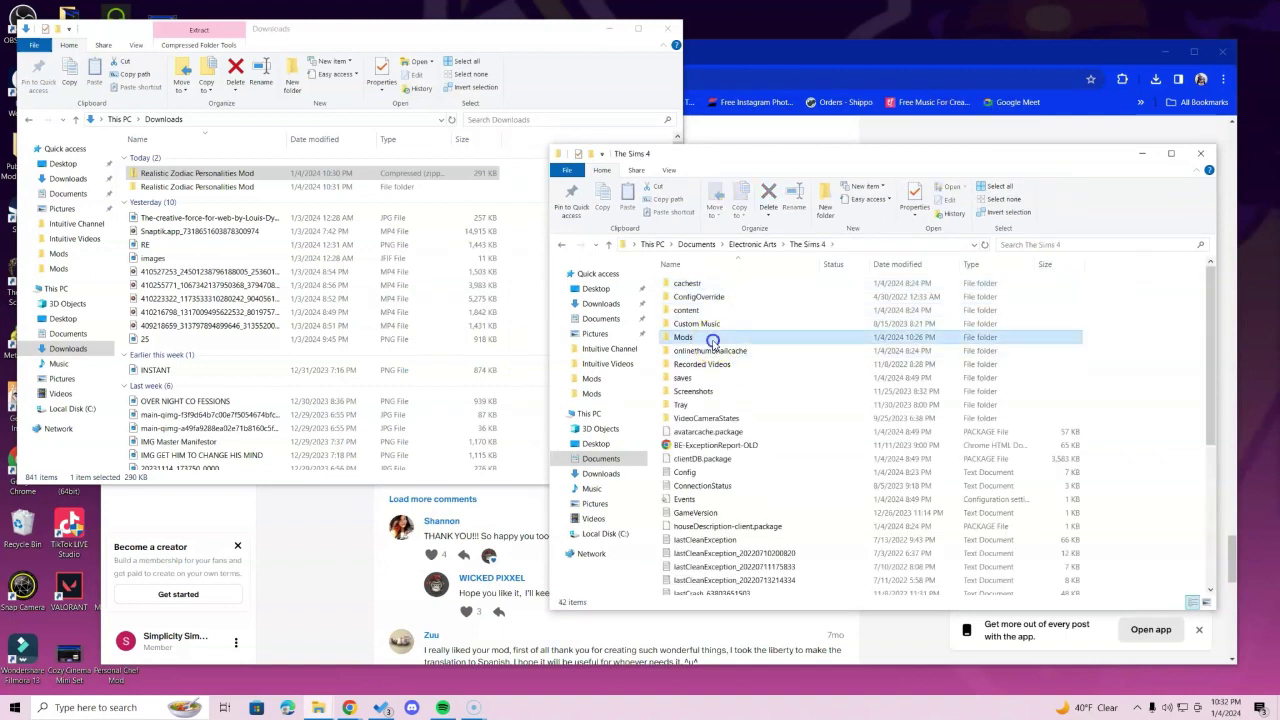
double_click(700, 337)
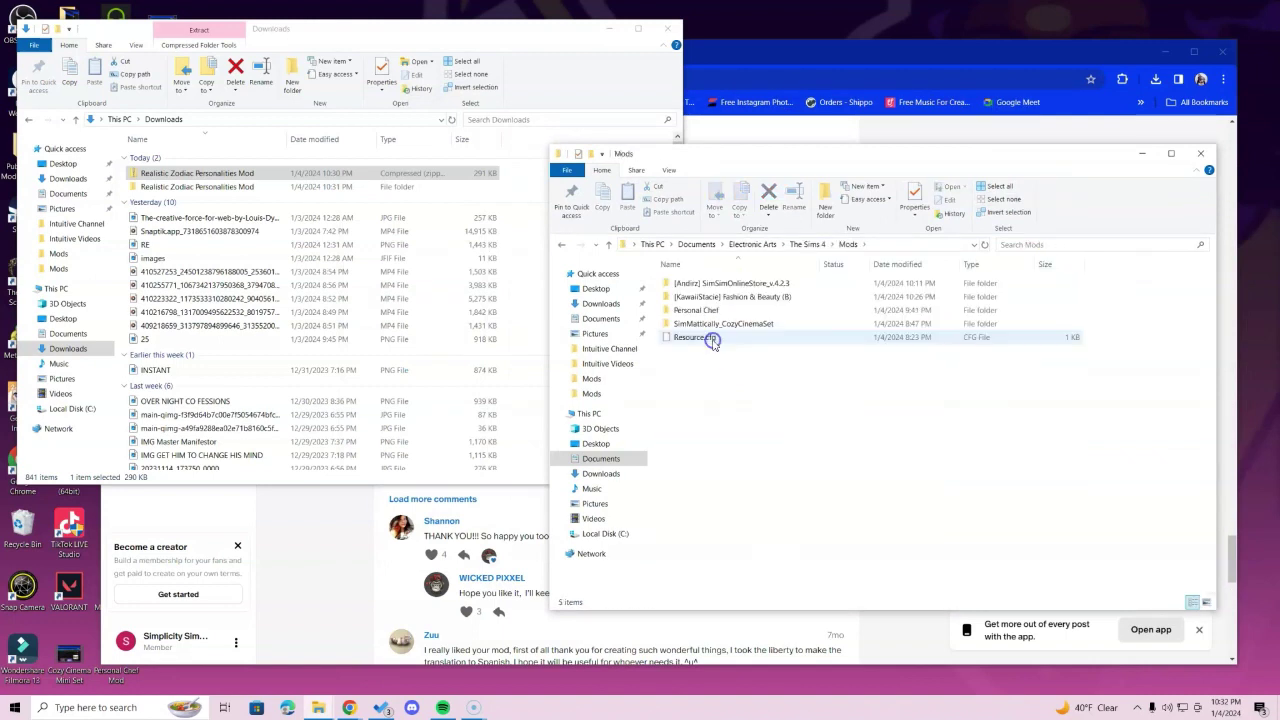
- Drag the inner Realistic Zodiac Personalities Mod folder into Mods, confirm its 14 trait files, and go back in both windows
double_click(211, 190)
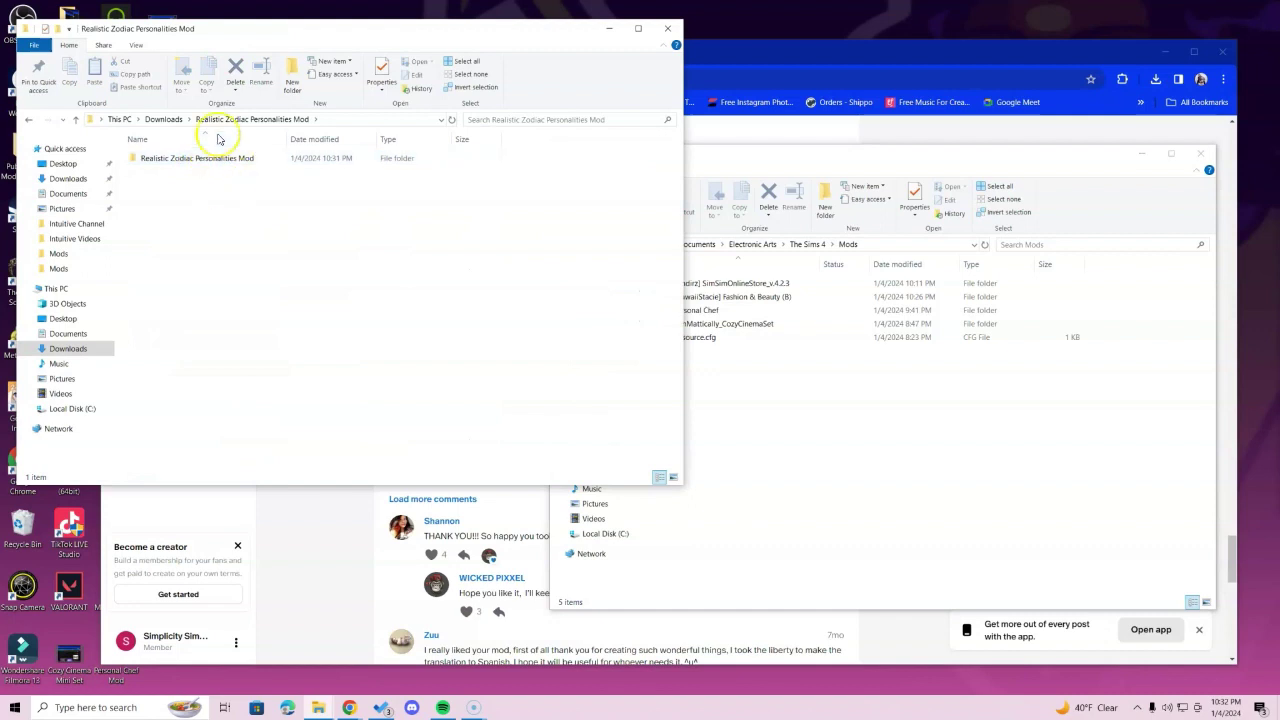
left_click(200, 162)
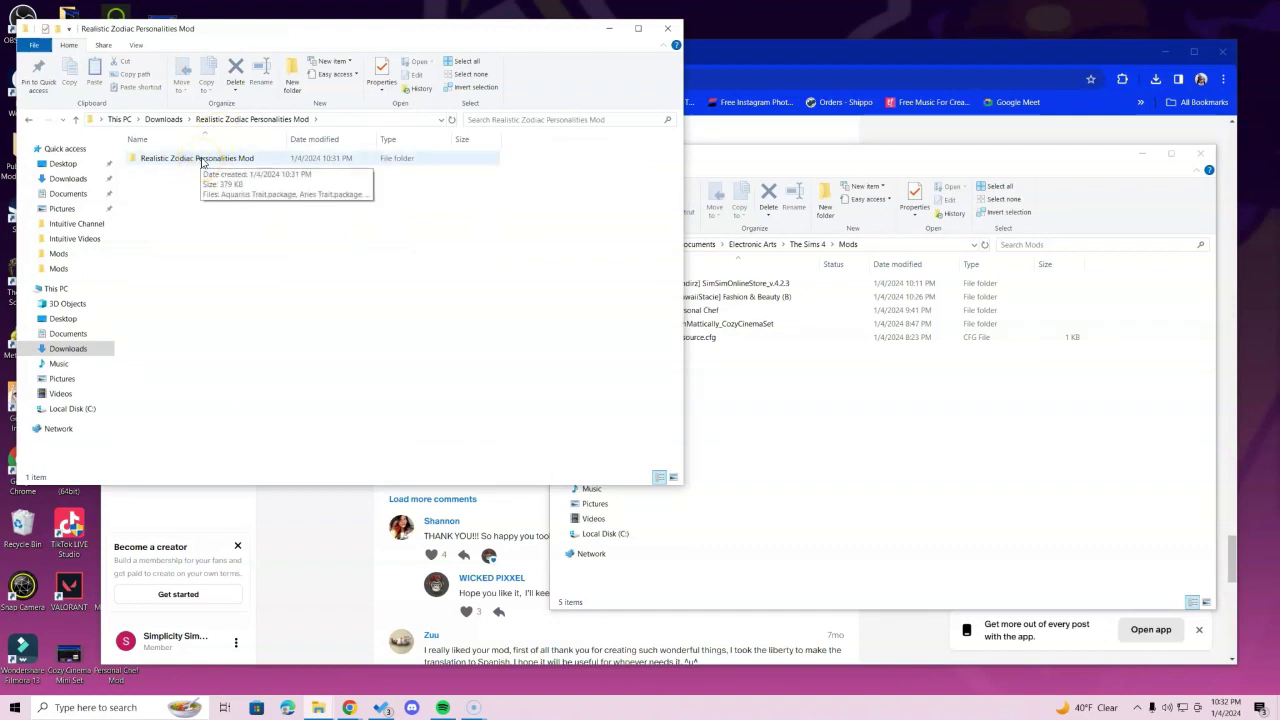
left_click_drag(200, 162, 780, 389)
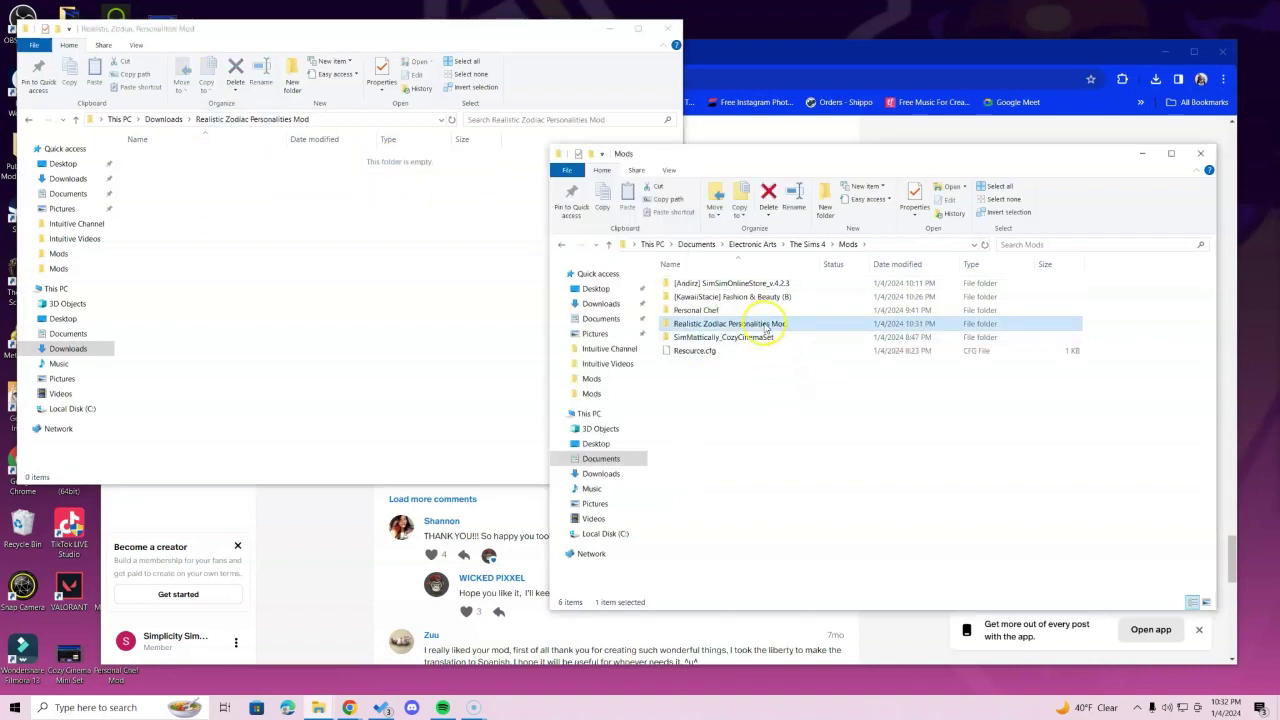
double_click(765, 324)
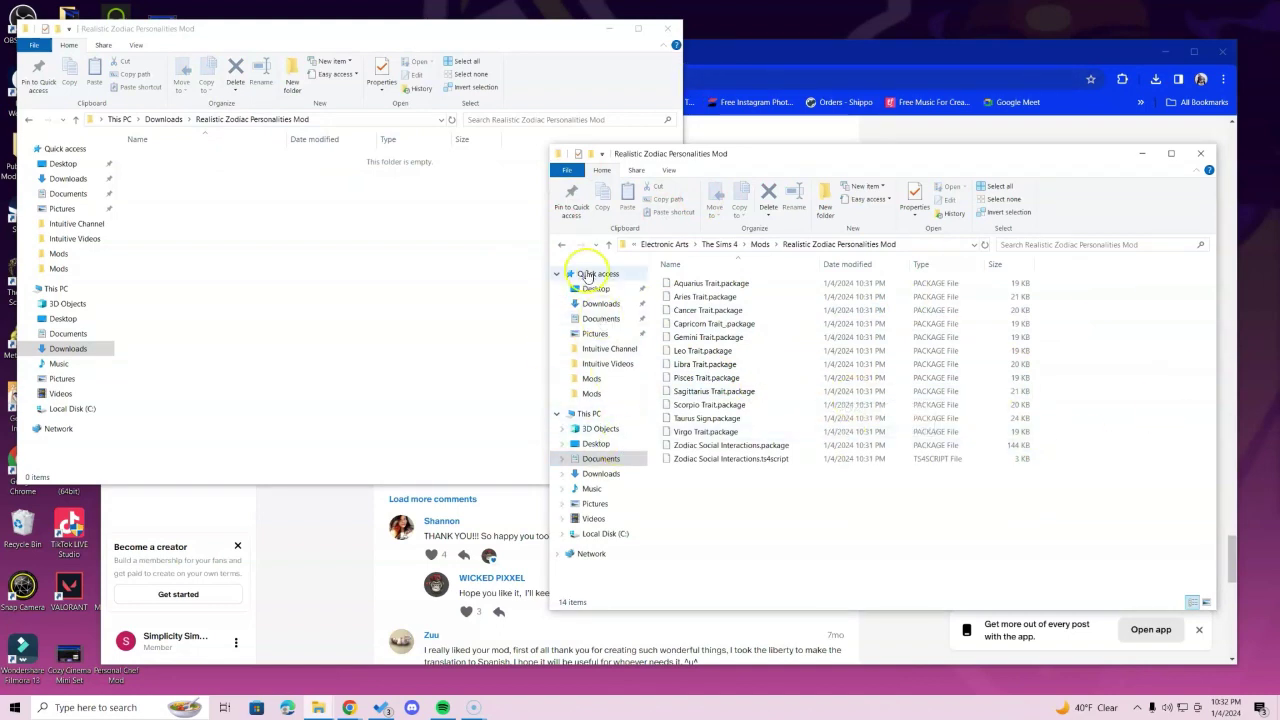
left_click(563, 246)
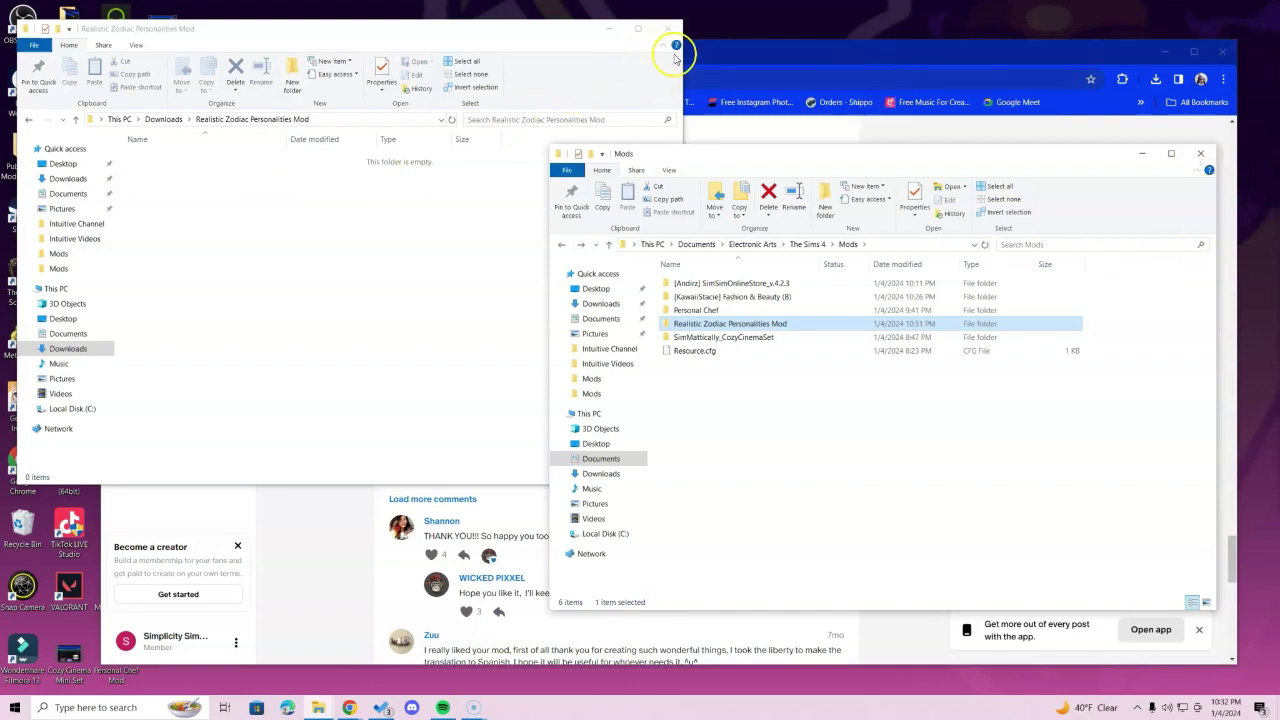
left_click(28, 119)
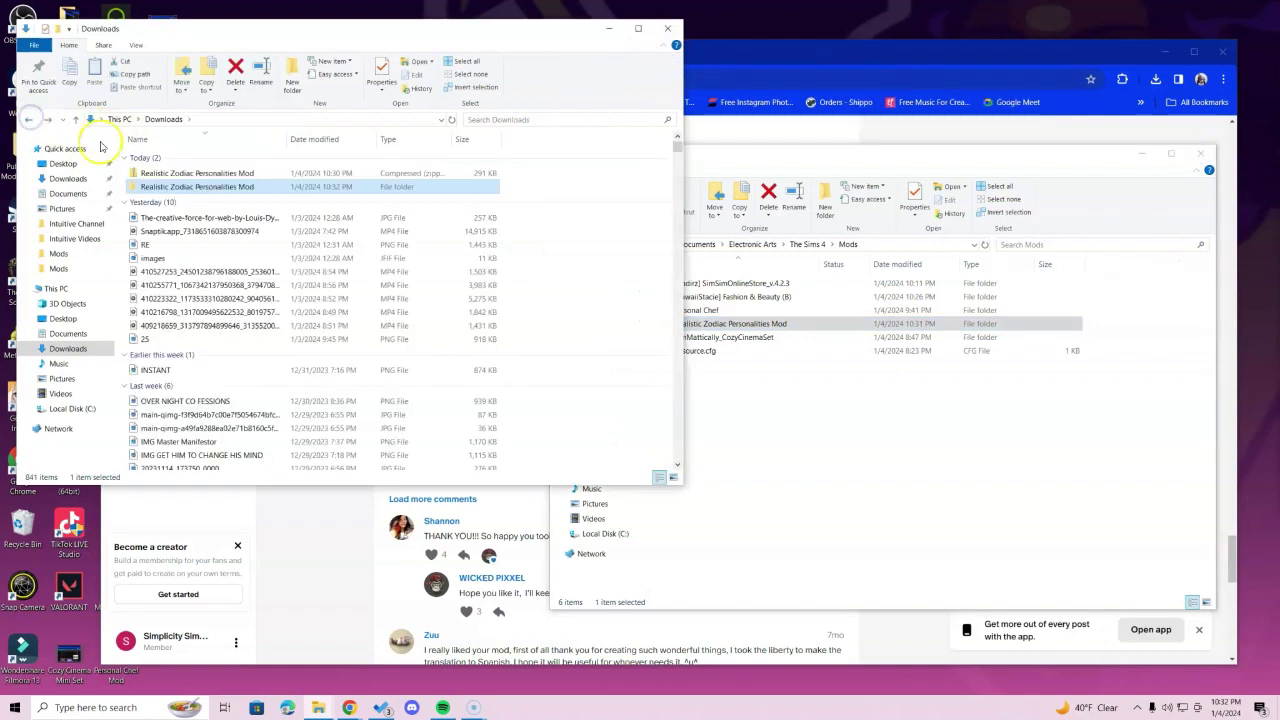
- Delete both leftover Realistic Zodiac Personalities Mod items (zip and folder) from Downloads and close that window
left_click(505, 202)
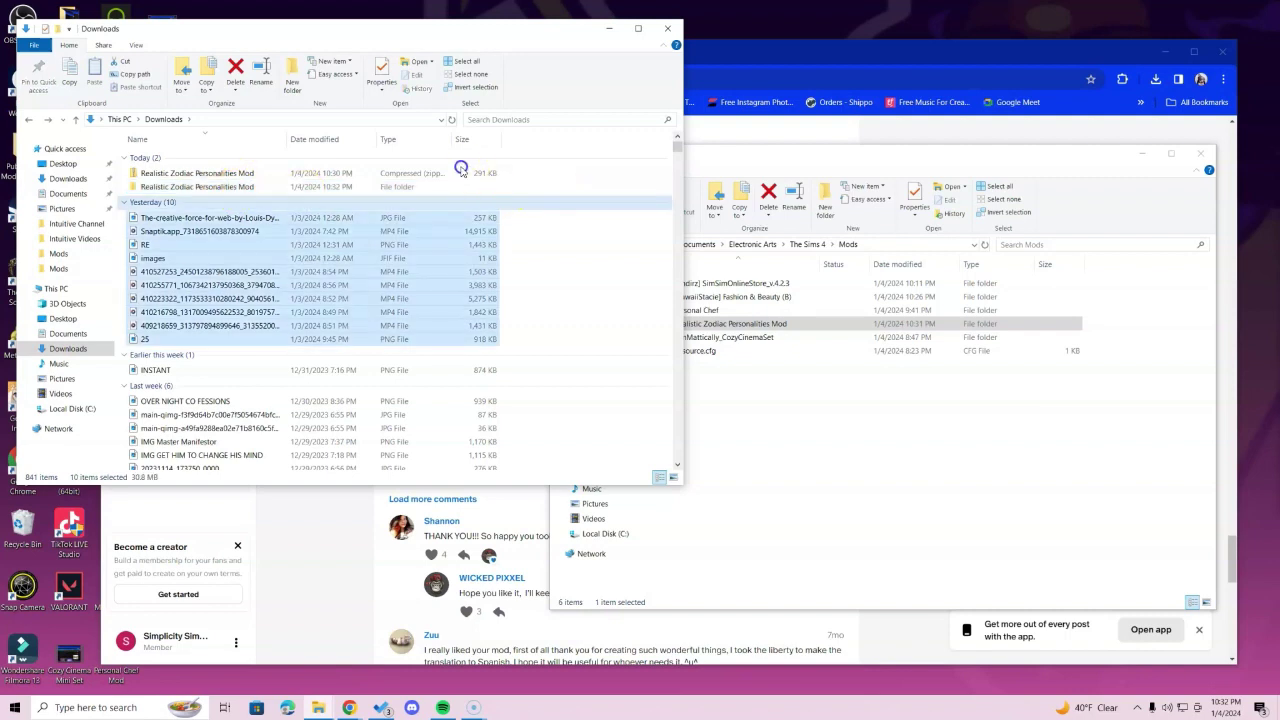
left_click(410, 164)
left_click_drag(562, 189, 428, 170)
right_click(428, 172)
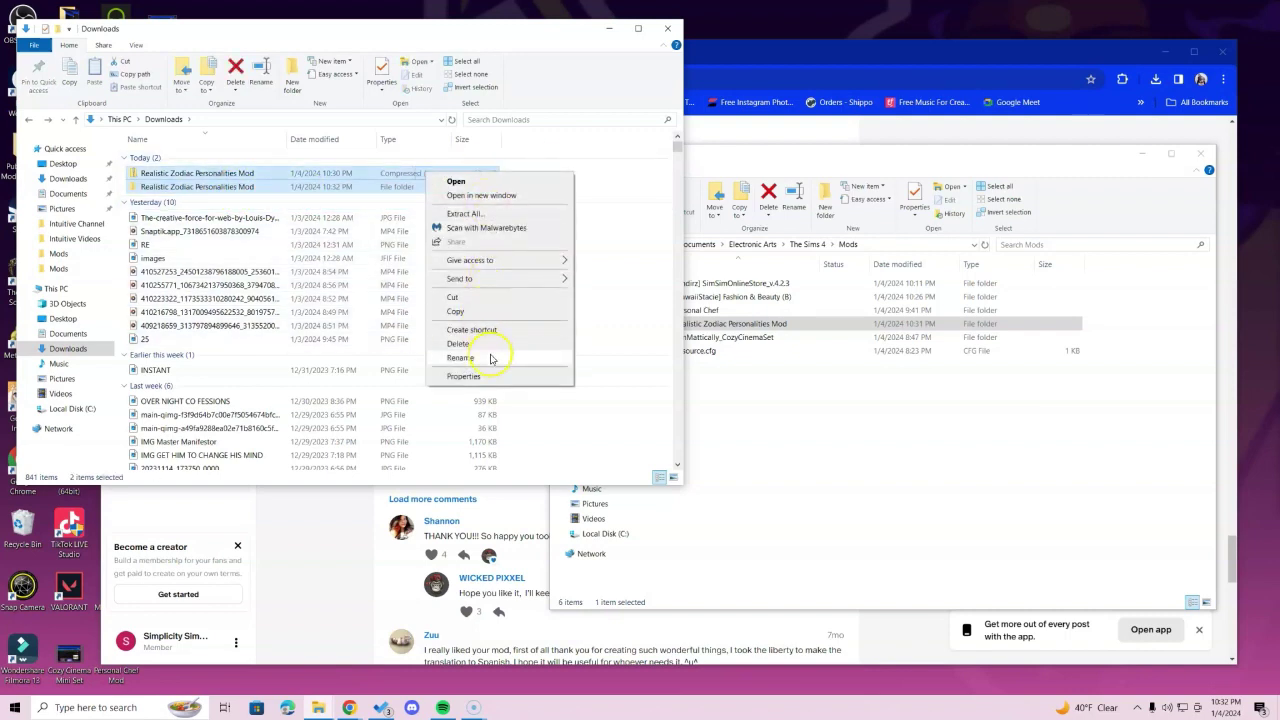
left_click(458, 343)
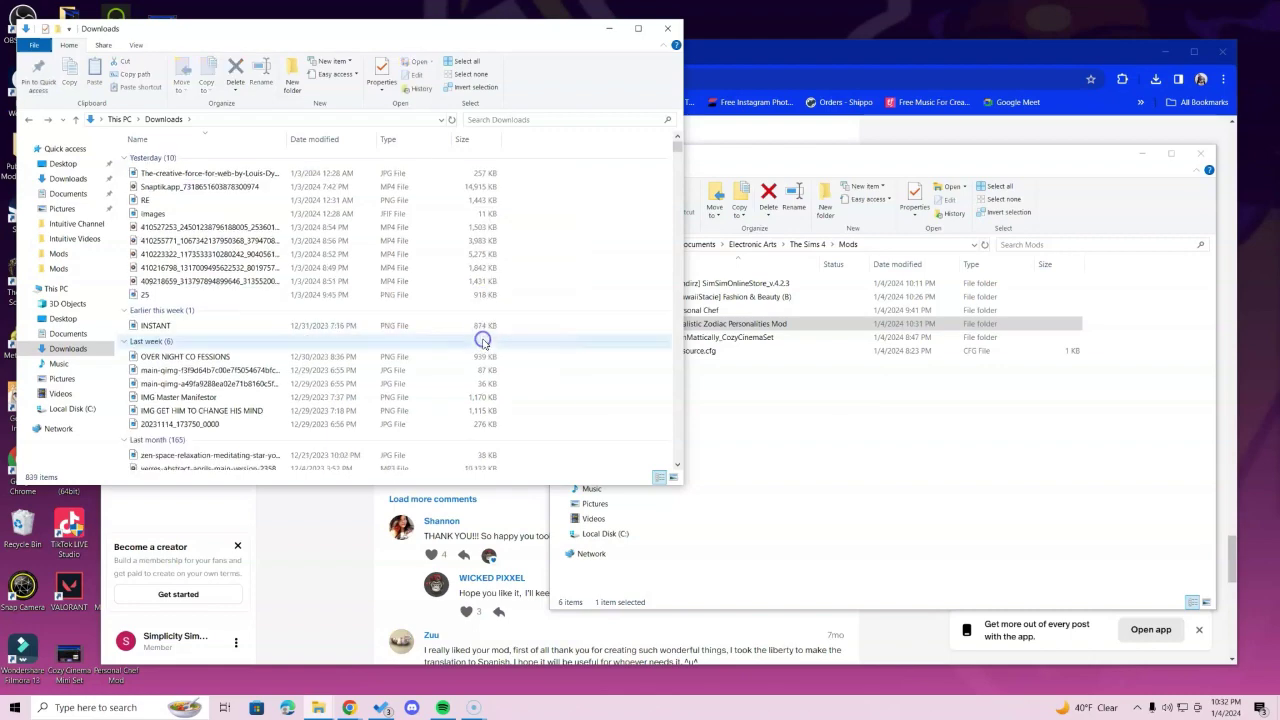
left_click(662, 28)
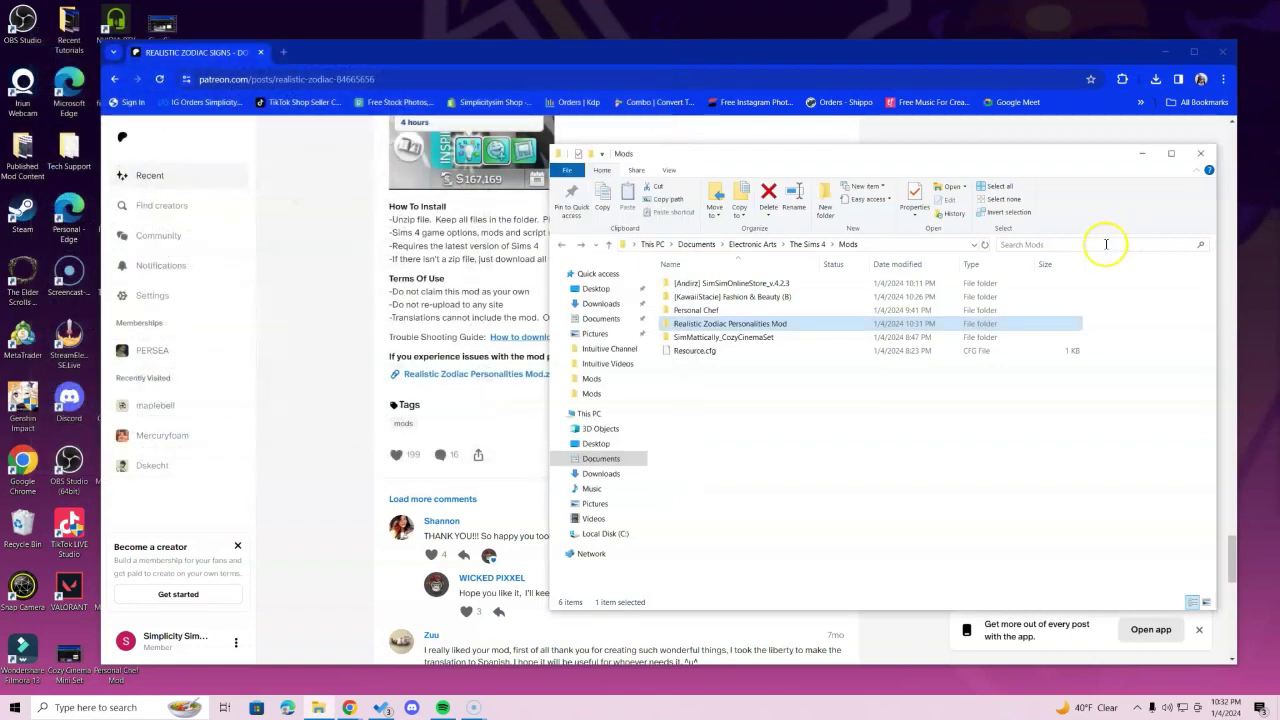
- Close the Sims 4 Mods File Explorer window
left_click(1200, 153)
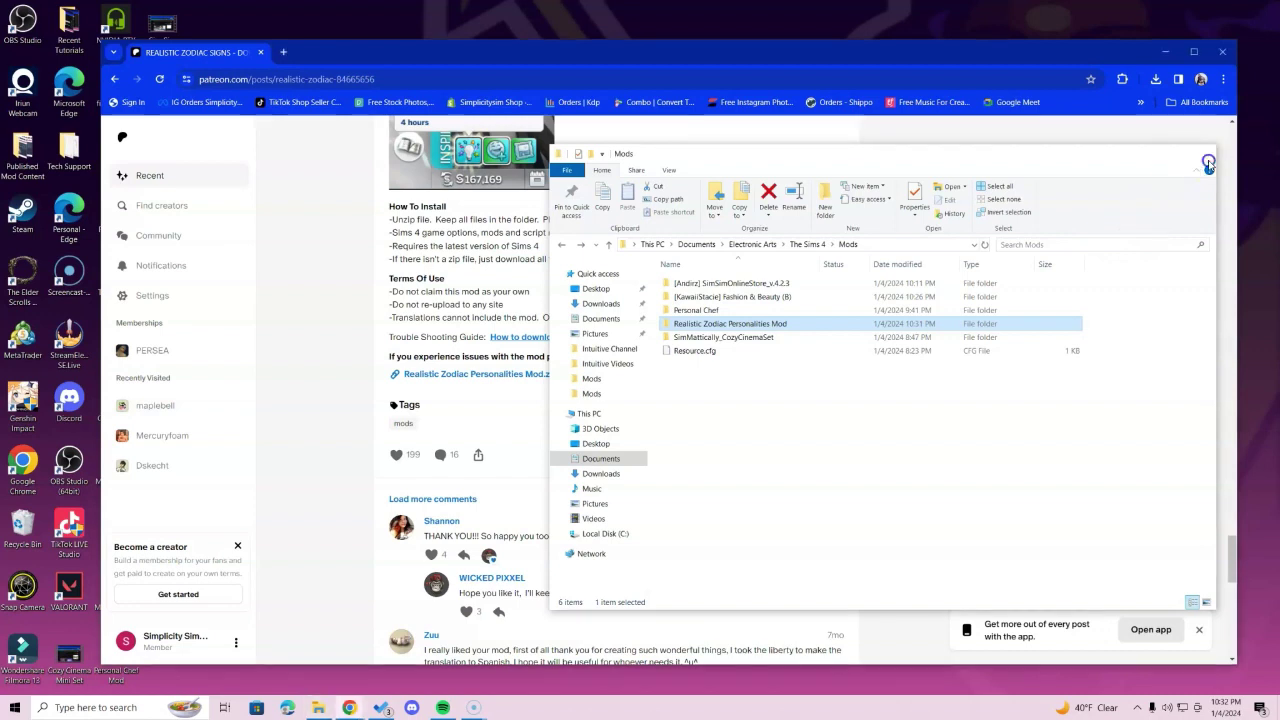